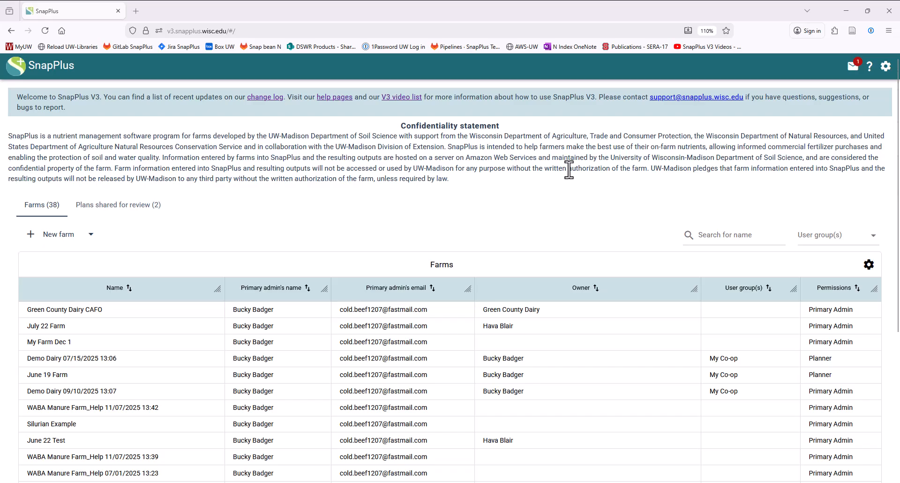
Step: Create a new user group named "My New Group"
{"action": "left_click", "coordinate": [886, 70]}
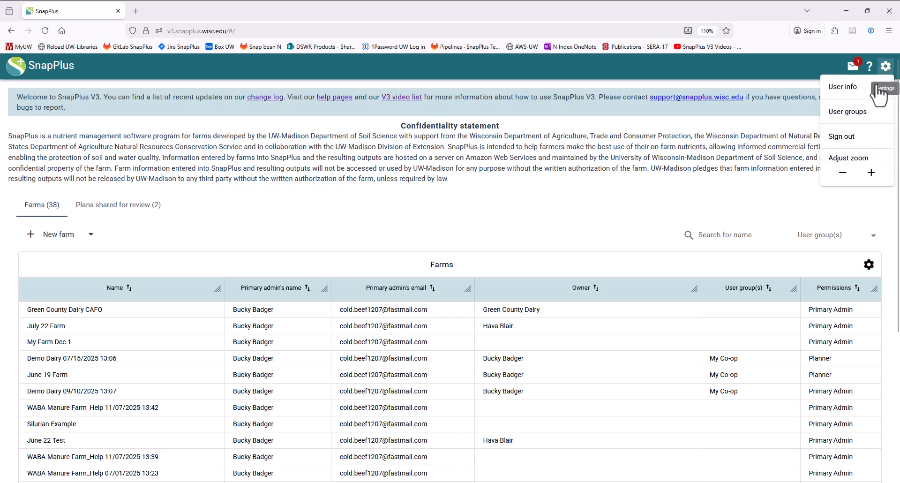
{"action": "left_click", "coordinate": [855, 116]}
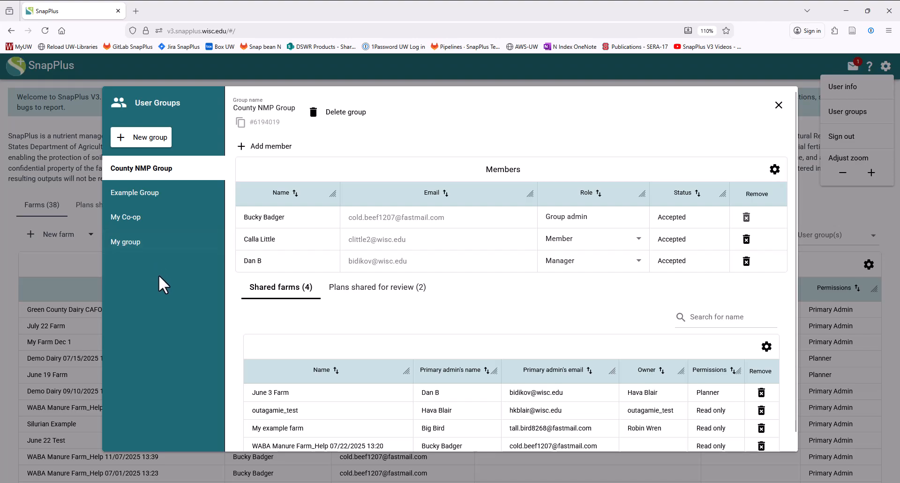
{"action": "left_click", "coordinate": [151, 137]}
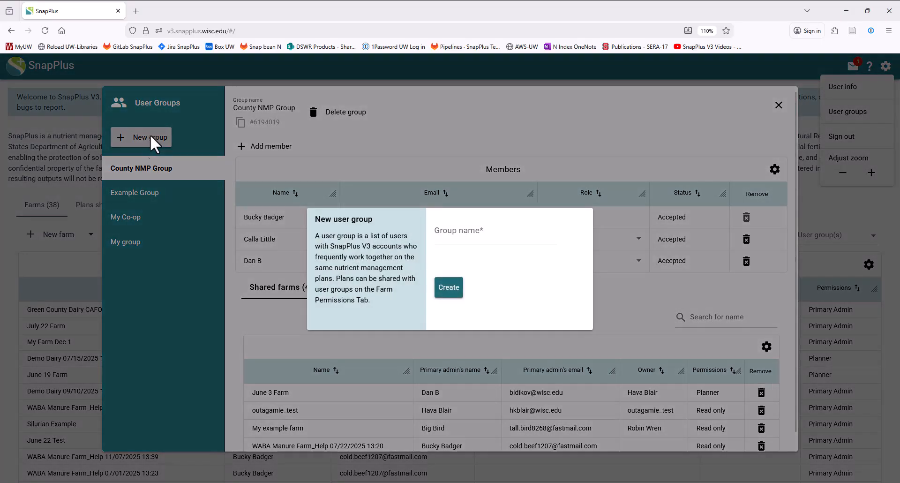
{"action": "left_click", "coordinate": [465, 226]}
{"action": "type", "text": "My New Group"}
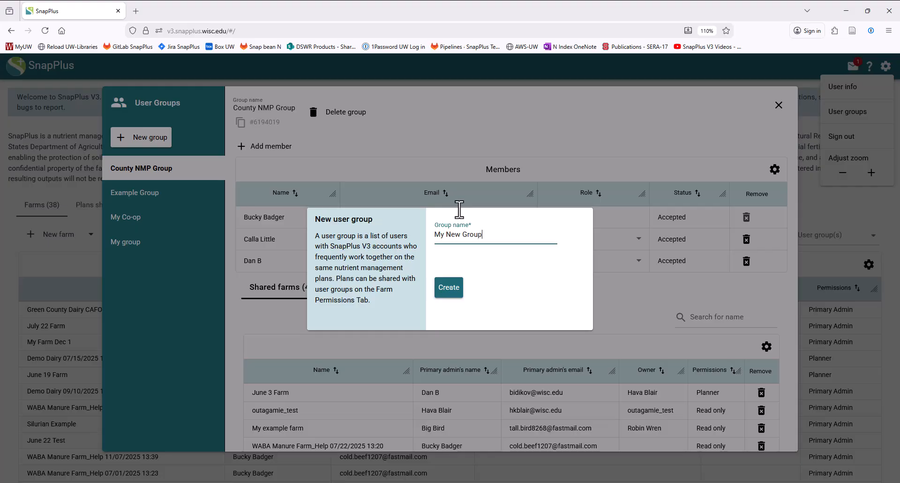
{"action": "left_click", "coordinate": [449, 287]}
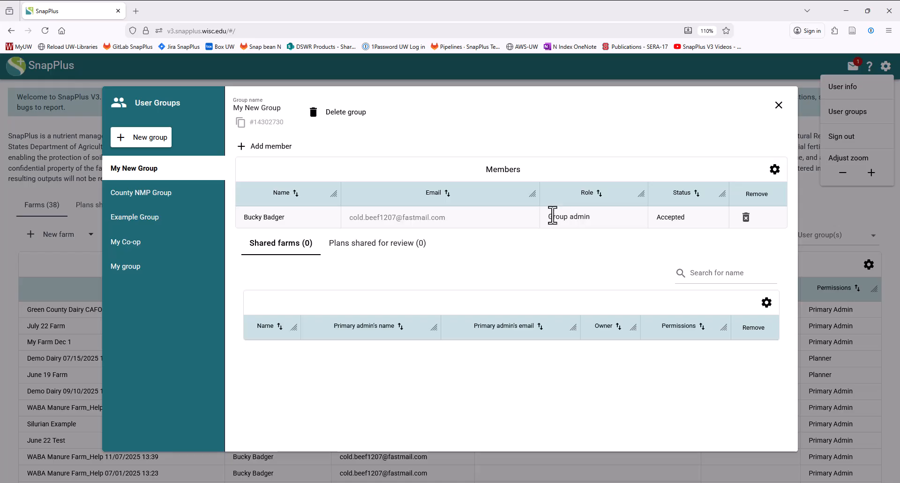
Step: Add a member to My New Group with their e-mail address and give them the Manager role
{"action": "left_click", "coordinate": [277, 147]}
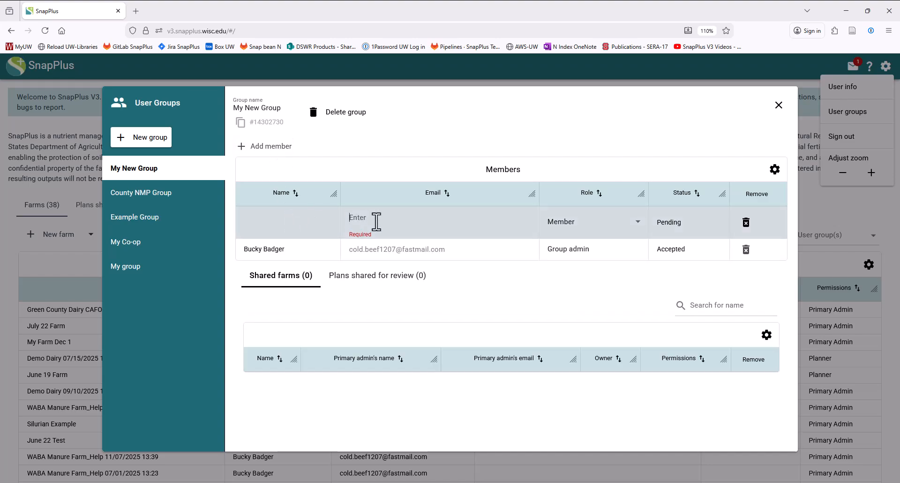
{"action": "key", "text": "Return"}
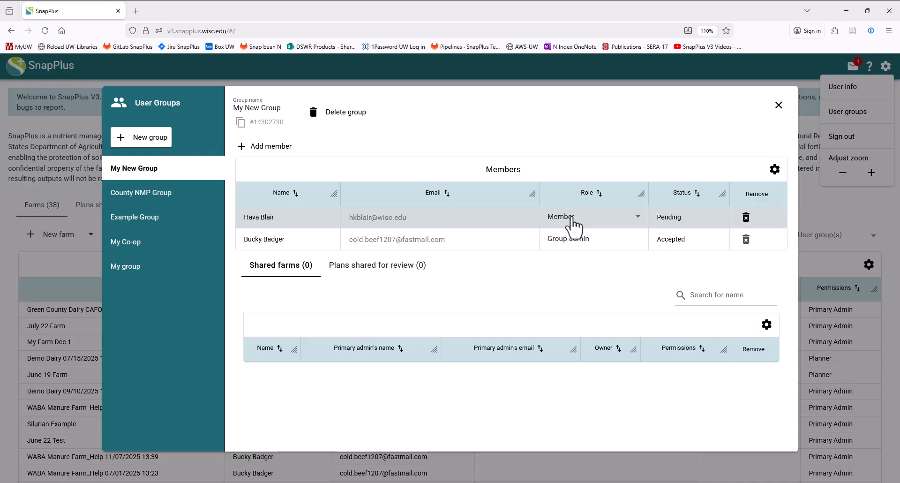
{"action": "left_click", "coordinate": [575, 220]}
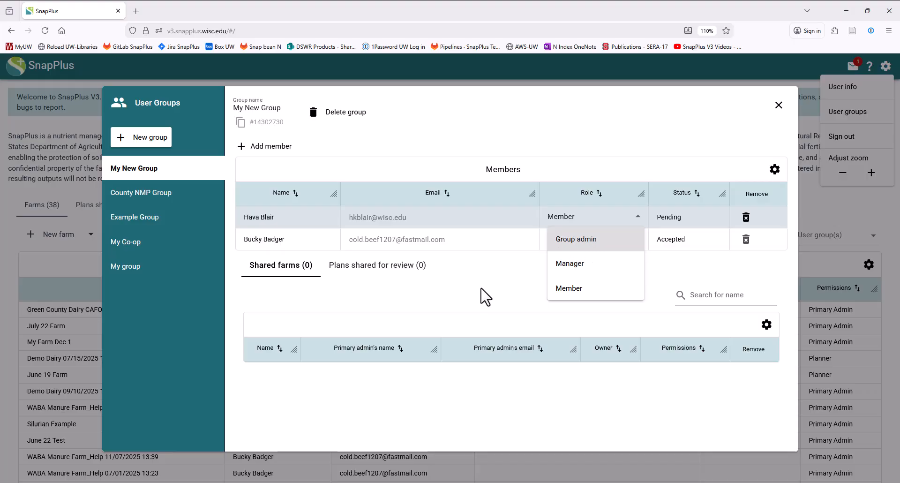
{"action": "left_click", "coordinate": [560, 272]}
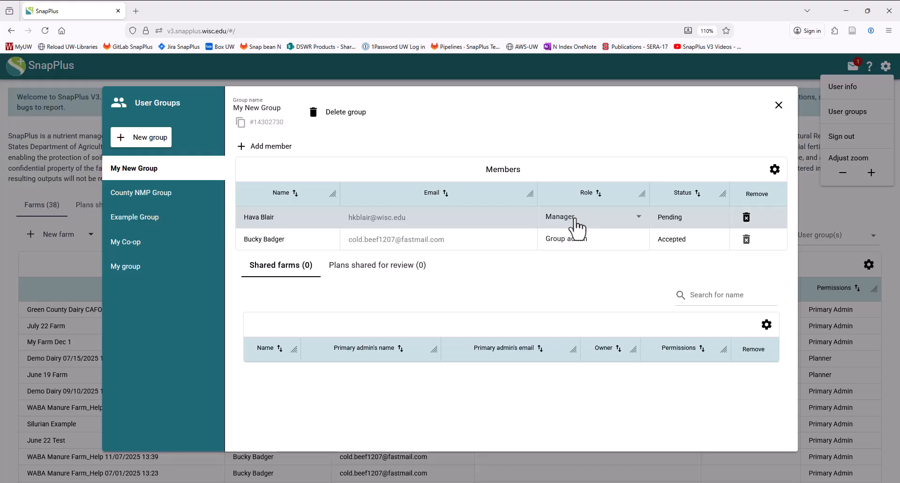
Step: Add a second member to My New Group by e-mail address, and remove that pending member again
{"action": "left_click", "coordinate": [276, 149]}
{"action": "left_click", "coordinate": [378, 213]}
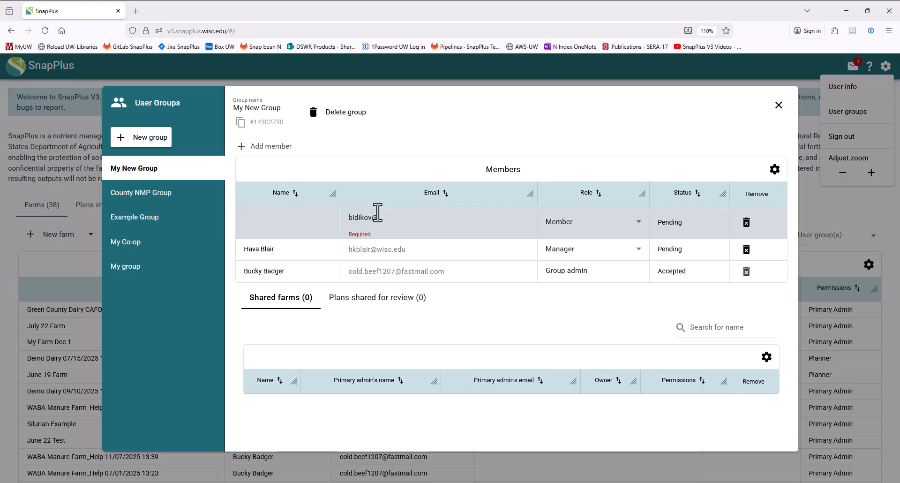
{"action": "key", "text": "Return"}
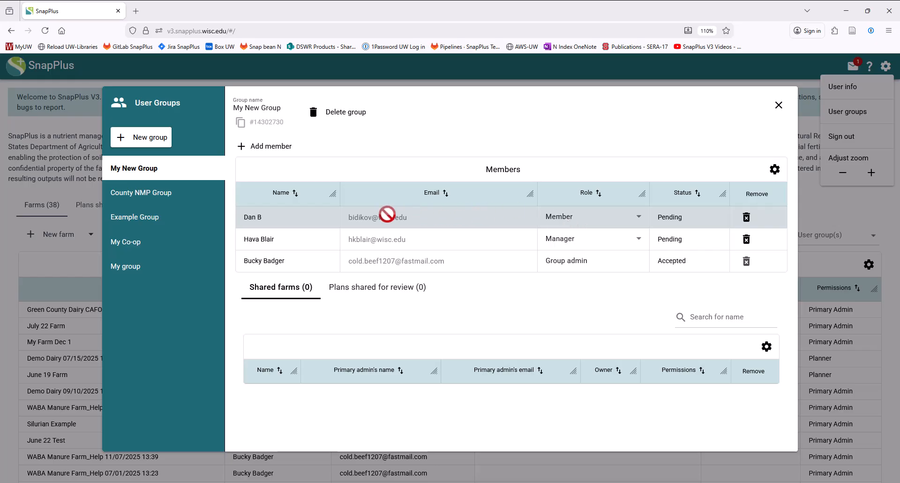
{"action": "left_click", "coordinate": [746, 217]}
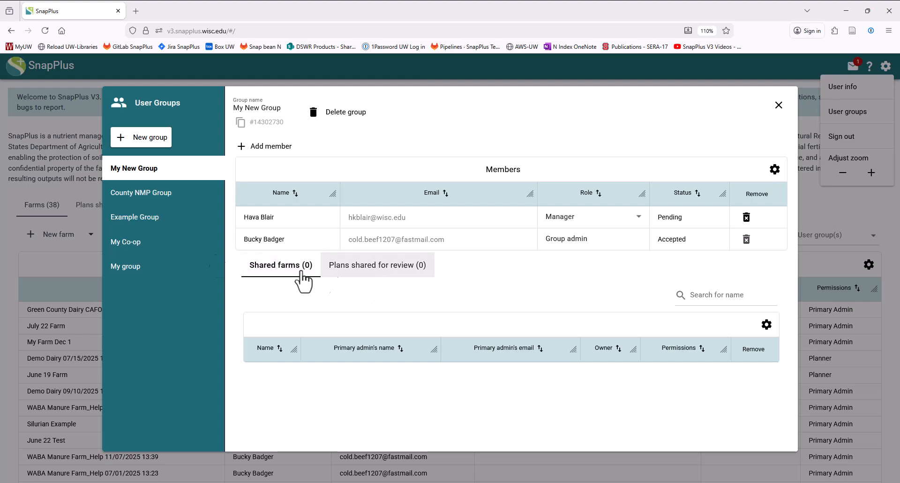
Step: Examine County NMP Group's shared farms, the farm table's display options and the plans shared for review, and close the user groups
{"action": "left_click", "coordinate": [144, 197]}
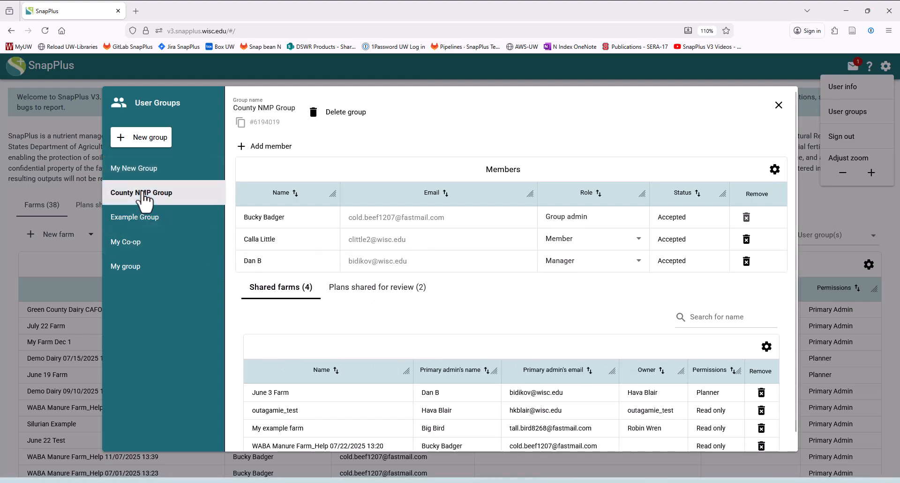
{"action": "scroll", "coordinate": [567, 300], "scroll_direction": "down", "scroll_amount": 1}
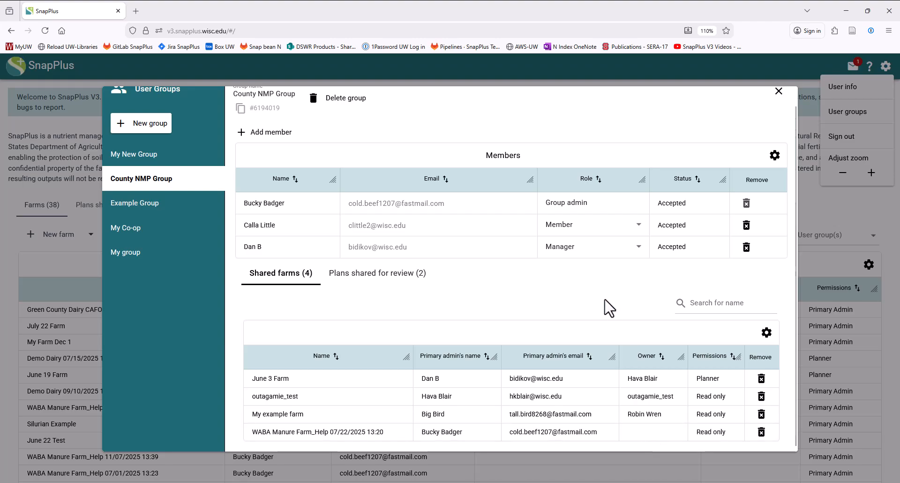
{"action": "left_click", "coordinate": [709, 307]}
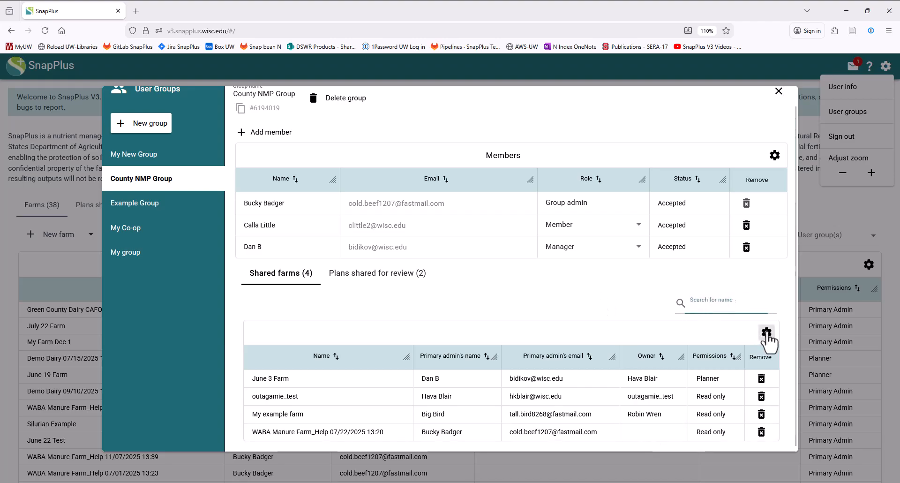
{"action": "left_click", "coordinate": [766, 333]}
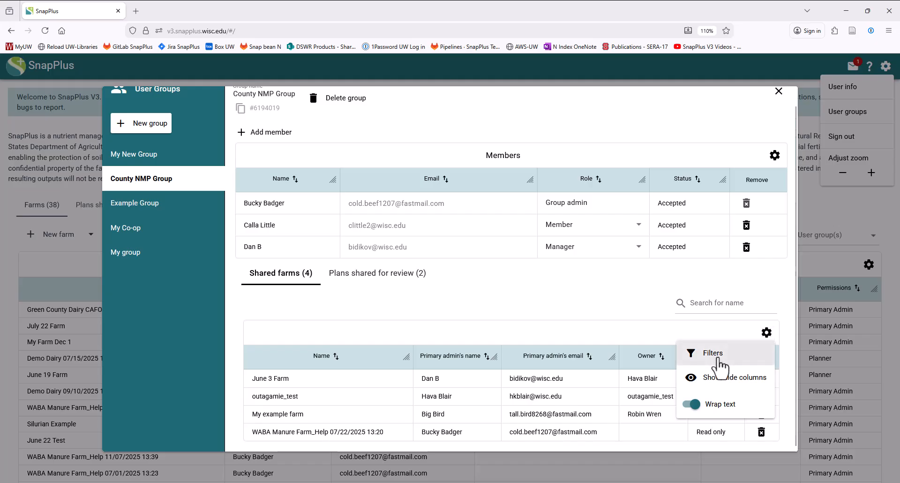
{"action": "left_click", "coordinate": [766, 334]}
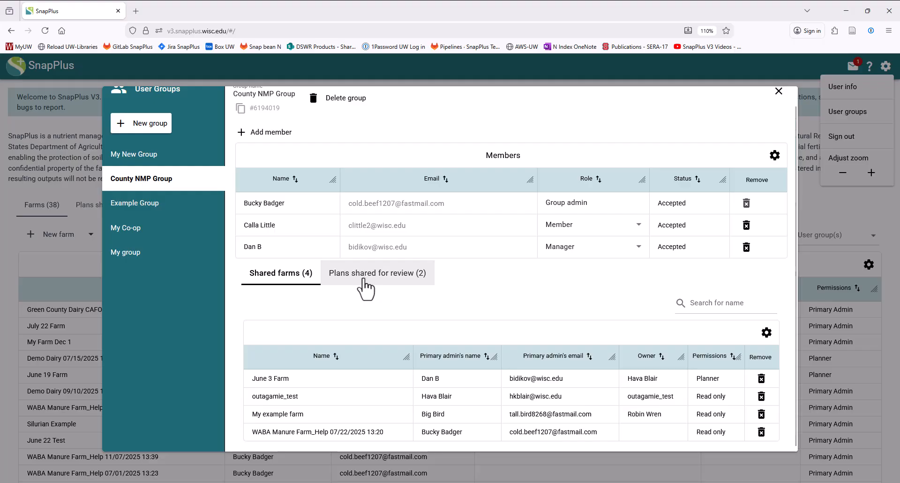
{"action": "left_click", "coordinate": [364, 281]}
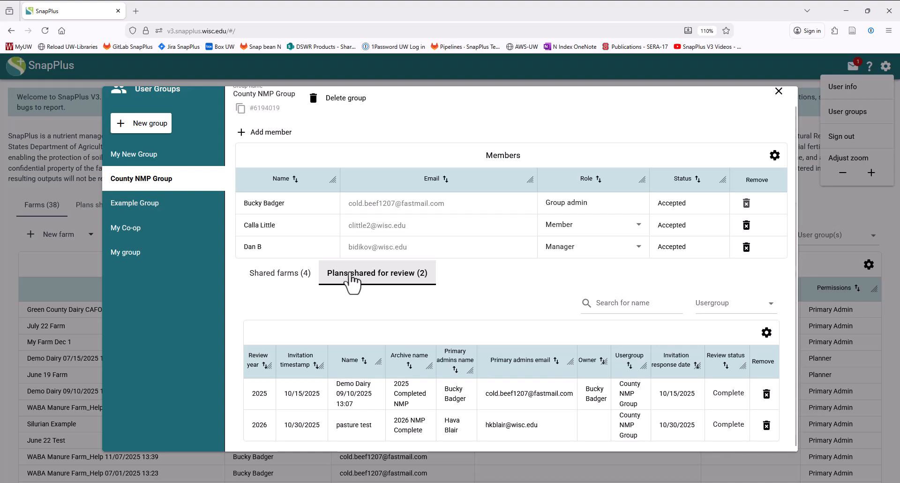
{"action": "left_click", "coordinate": [266, 282]}
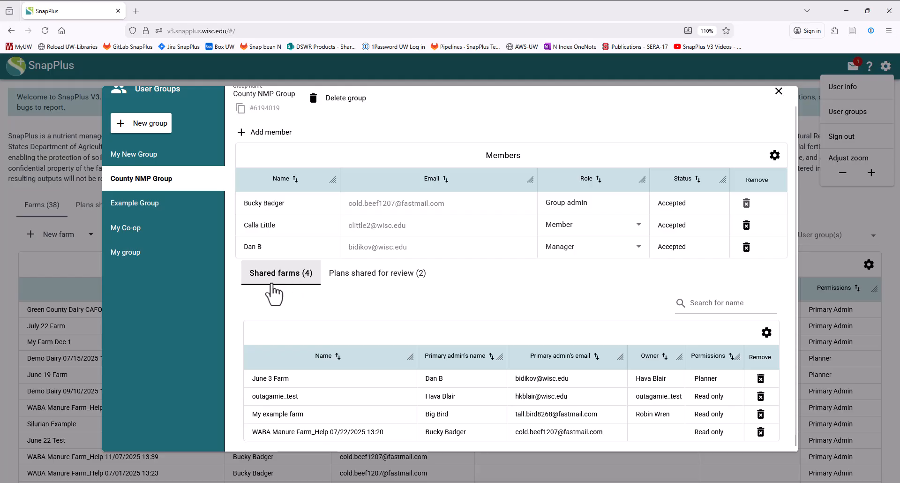
{"action": "scroll", "coordinate": [537, 318], "scroll_direction": "up", "scroll_amount": 1}
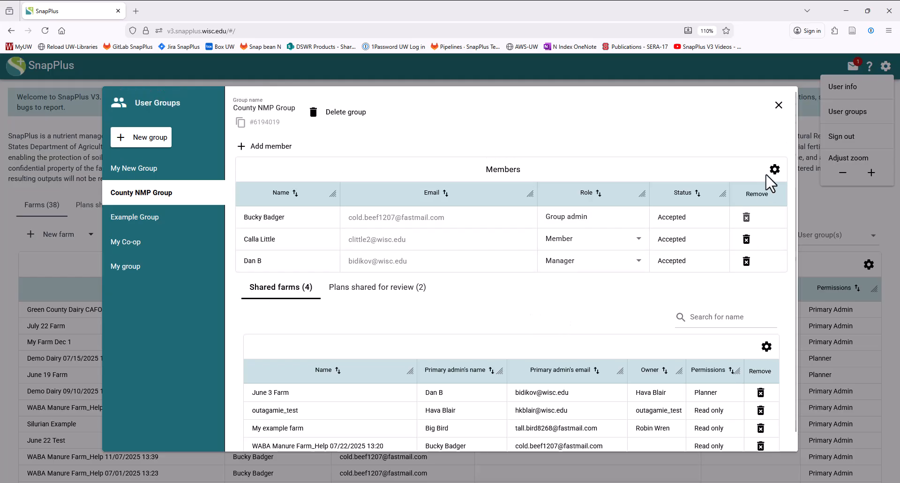
{"action": "left_click", "coordinate": [786, 106]}
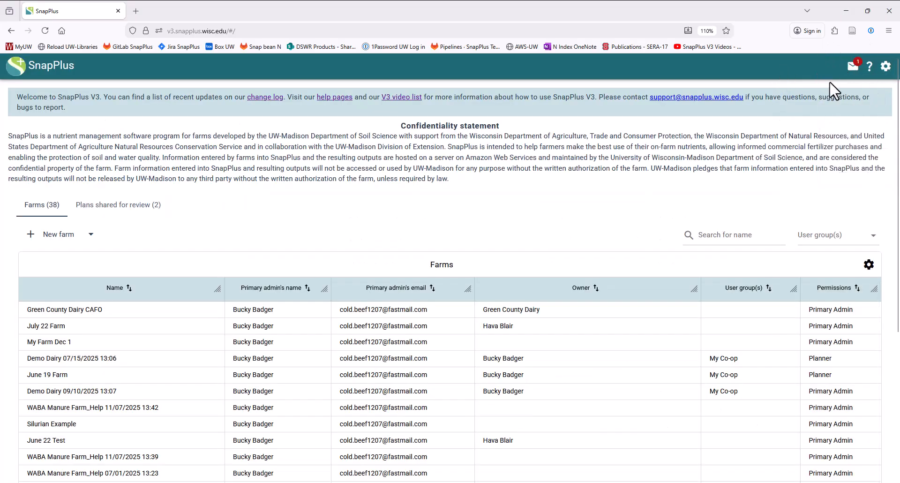
Step: Accept the pending invitation to Dec 9 Group and check that group's details in the user groups
{"action": "left_click", "coordinate": [853, 68]}
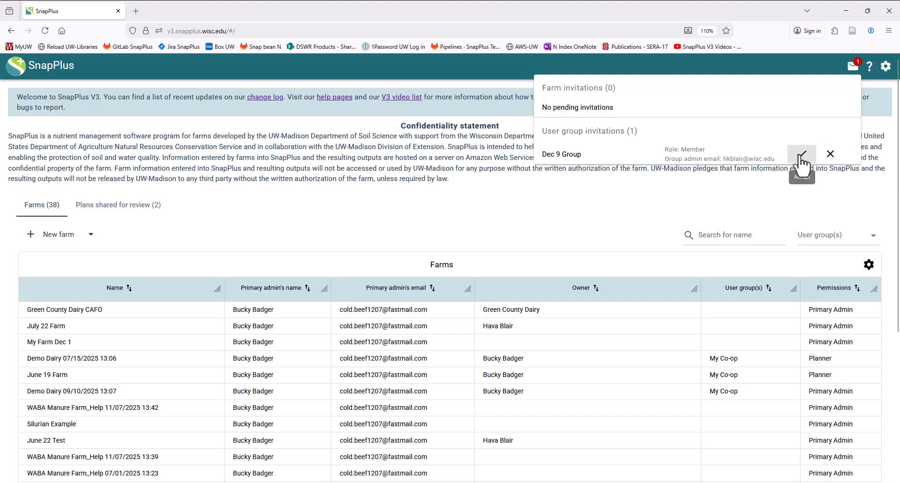
{"action": "left_click", "coordinate": [801, 154]}
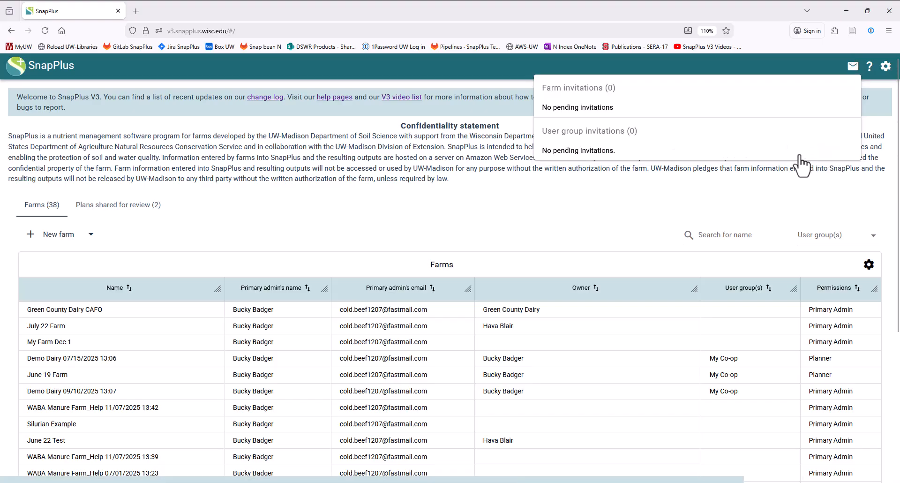
{"action": "left_click", "coordinate": [884, 68]}
{"action": "left_click", "coordinate": [861, 116]}
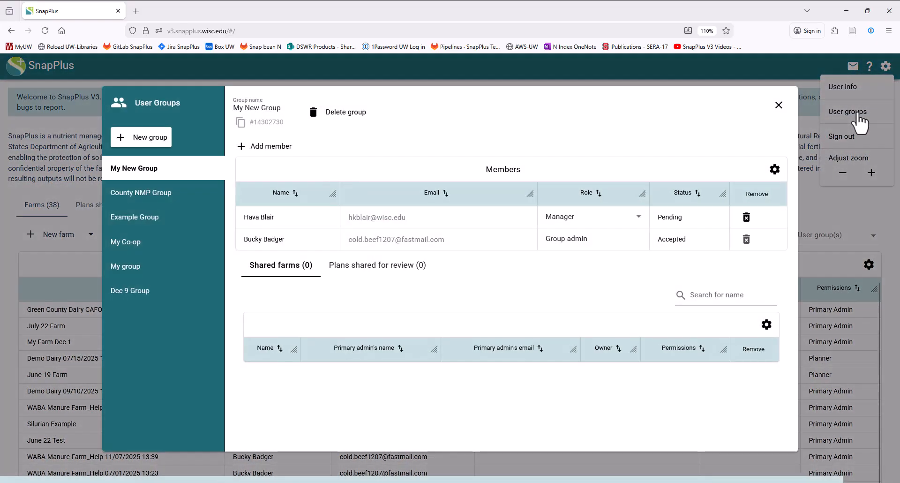
{"action": "left_click", "coordinate": [155, 296]}
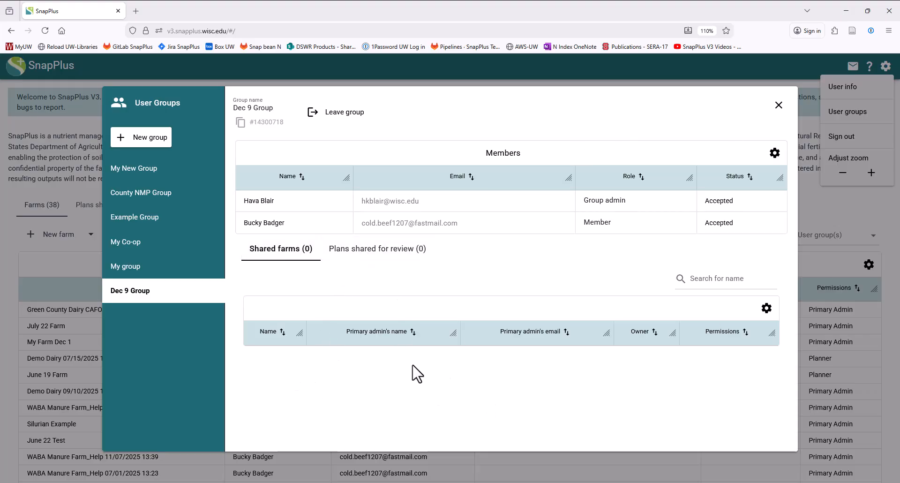
{"action": "left_click", "coordinate": [780, 106]}
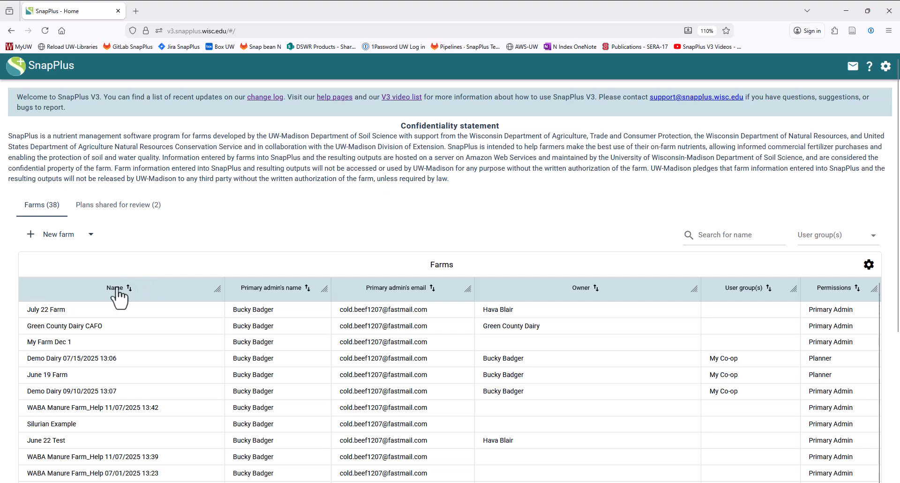
Step: Invite County NMP Group to July 22 Farm with Read only permissions in the farm's permissions
{"action": "left_click", "coordinate": [109, 314]}
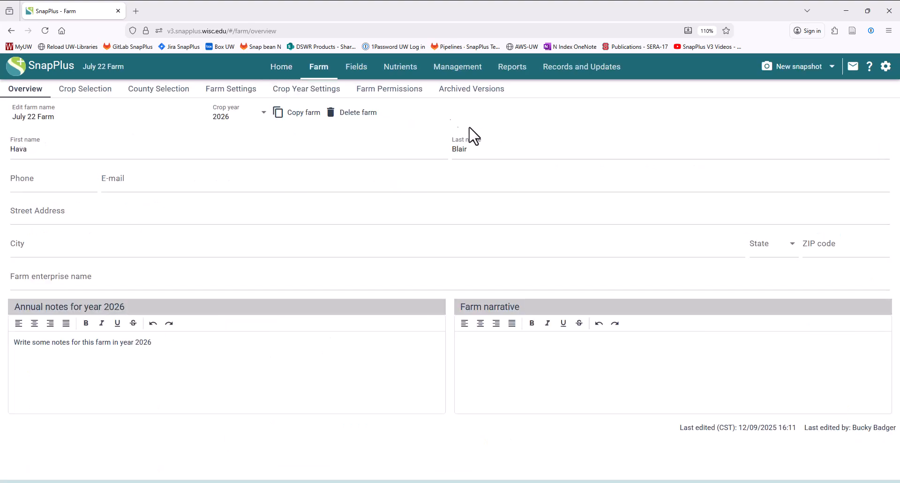
{"action": "left_click", "coordinate": [394, 92]}
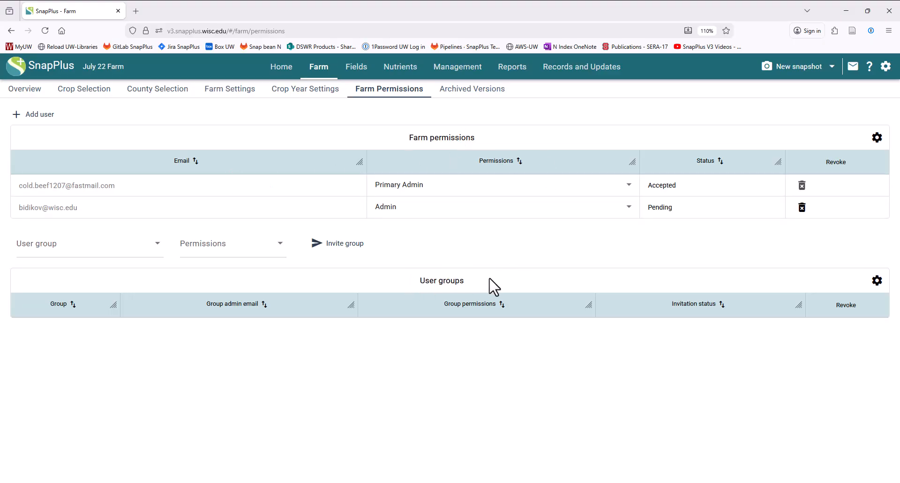
{"action": "left_click", "coordinate": [49, 244]}
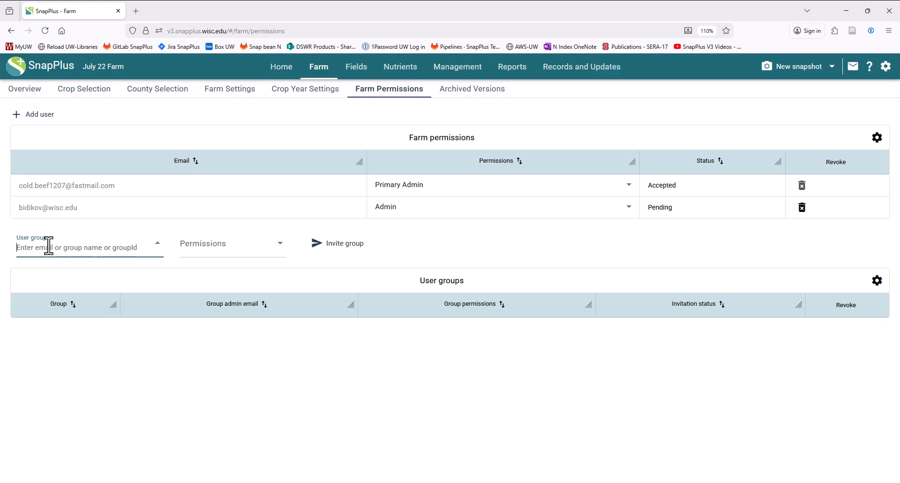
{"action": "type", "text": "c"}
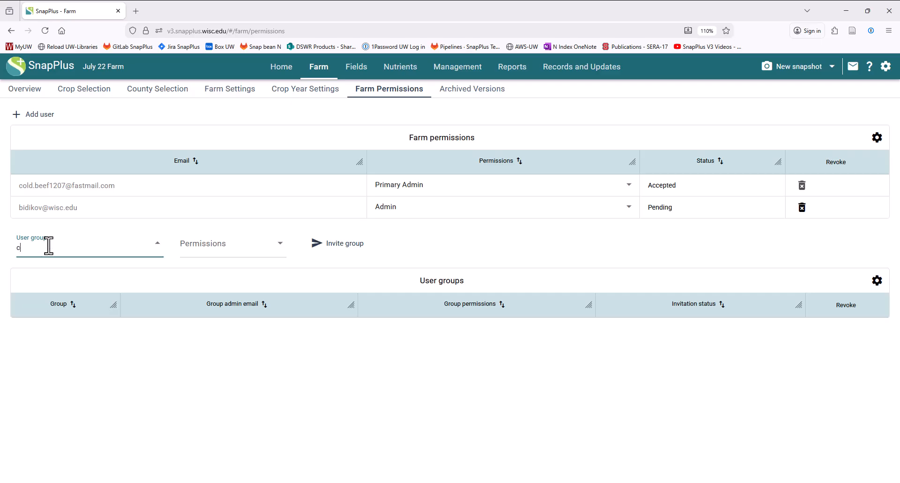
{"action": "type", "text": "ounty nmp"}
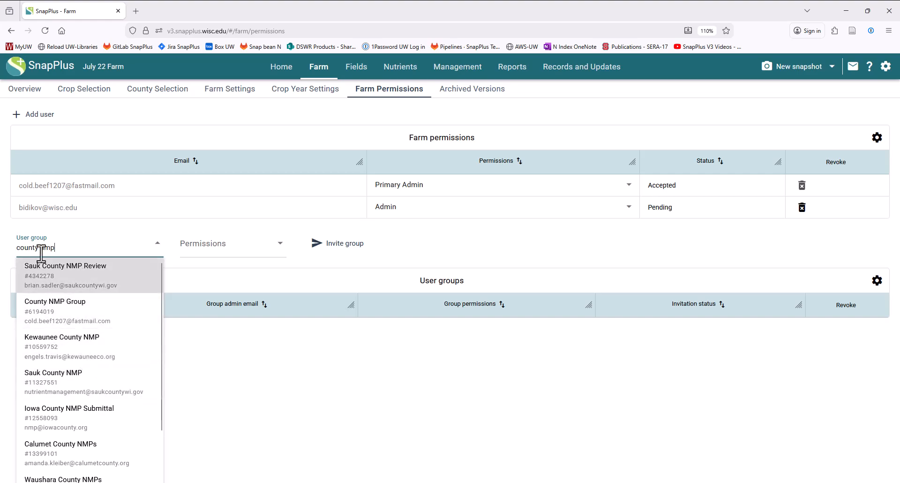
{"action": "scroll", "coordinate": [70, 386], "scroll_direction": "down", "scroll_amount": 2}
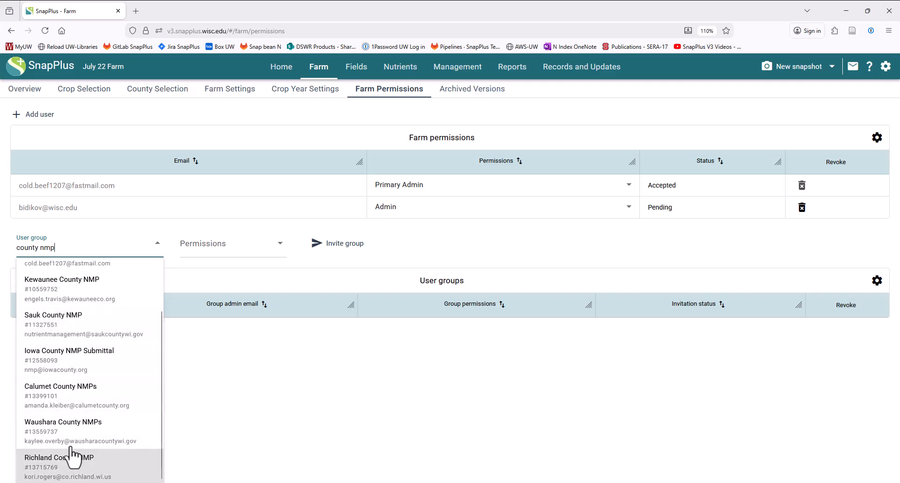
{"action": "scroll", "coordinate": [96, 398], "scroll_direction": "up", "scroll_amount": 2}
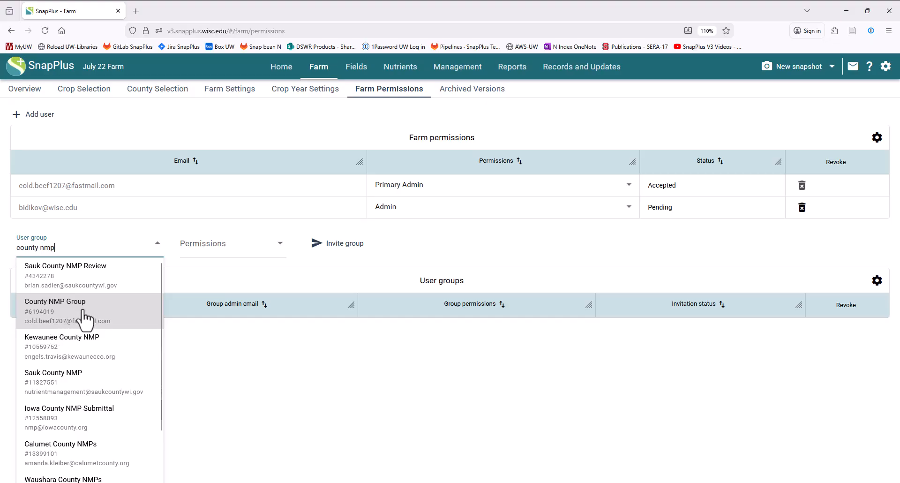
{"action": "left_click", "coordinate": [58, 311]}
{"action": "left_click", "coordinate": [230, 253]}
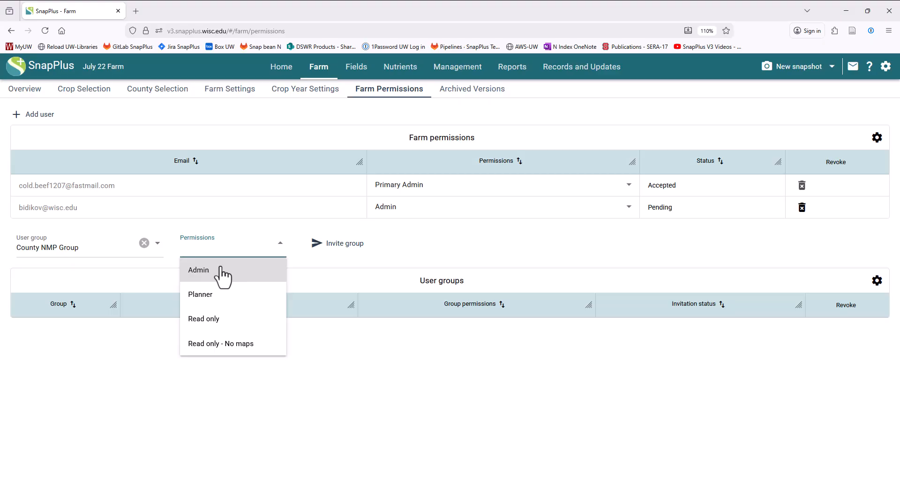
{"action": "left_click", "coordinate": [227, 320]}
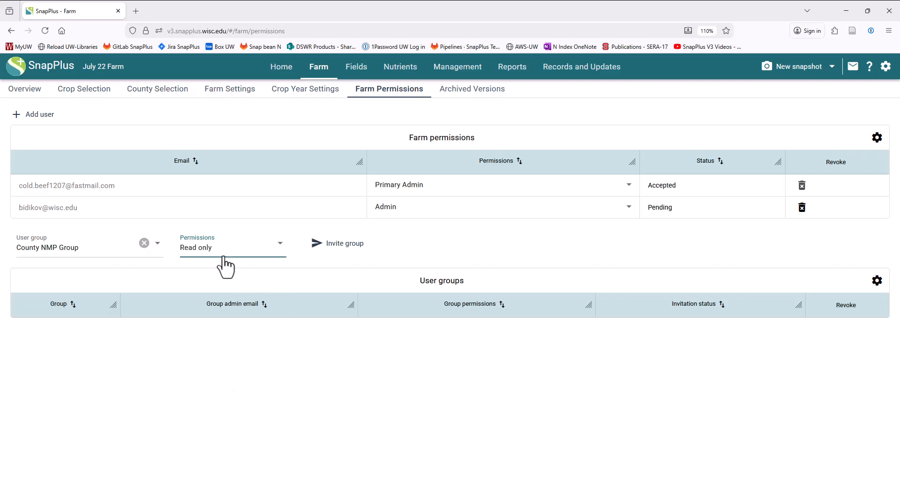
{"action": "left_click", "coordinate": [337, 249]}
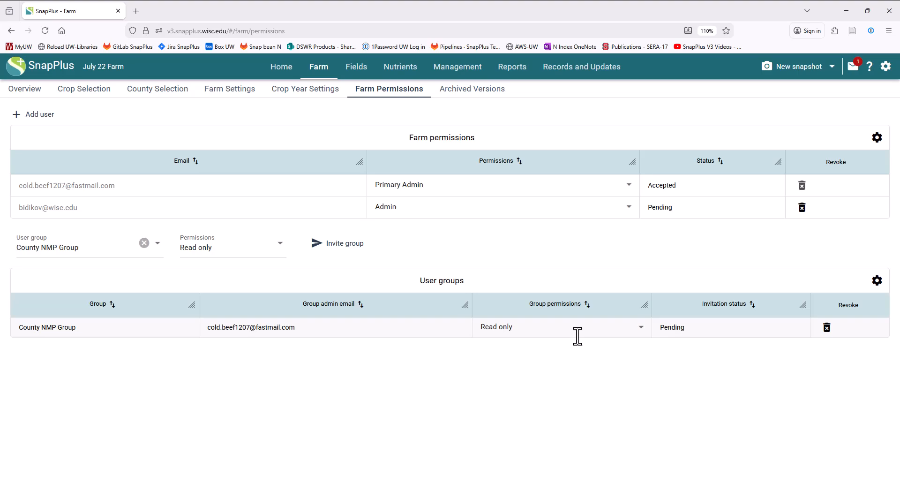
Step: Accept the July 22 Farm invitation for County NMP Group and check the farm's user group in the home farm list
{"action": "left_click", "coordinate": [854, 66]}
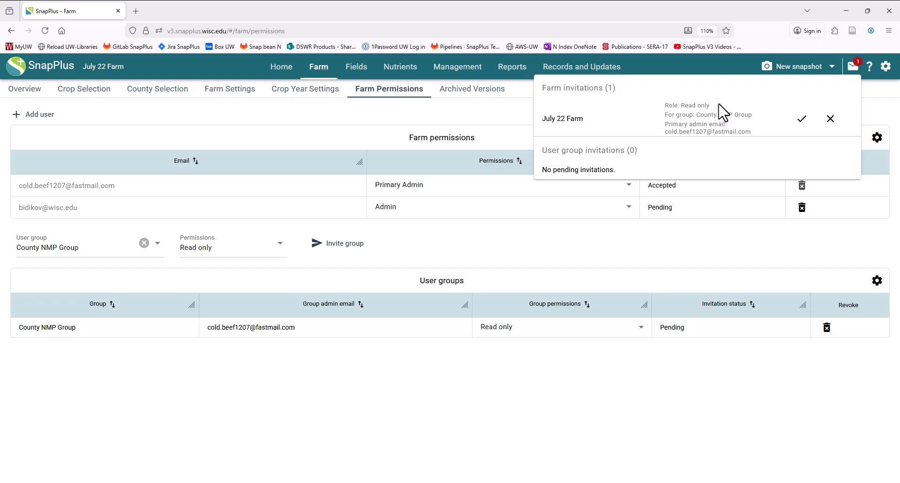
{"action": "left_click", "coordinate": [803, 123]}
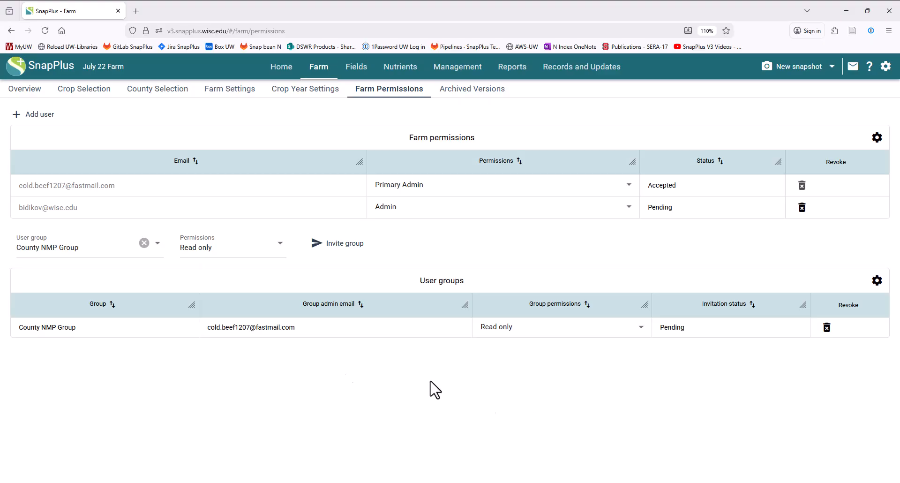
{"action": "left_click", "coordinate": [281, 67]}
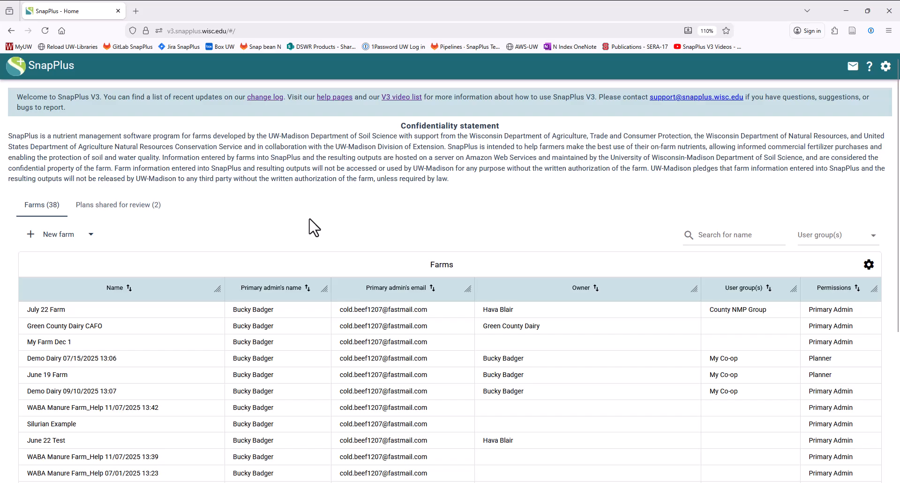
Step: Start a review request for Green County Dairy CAFO's archived 2026 NMP Update and choose County NMP Group as the reviewing user group
{"action": "left_click", "coordinate": [137, 331]}
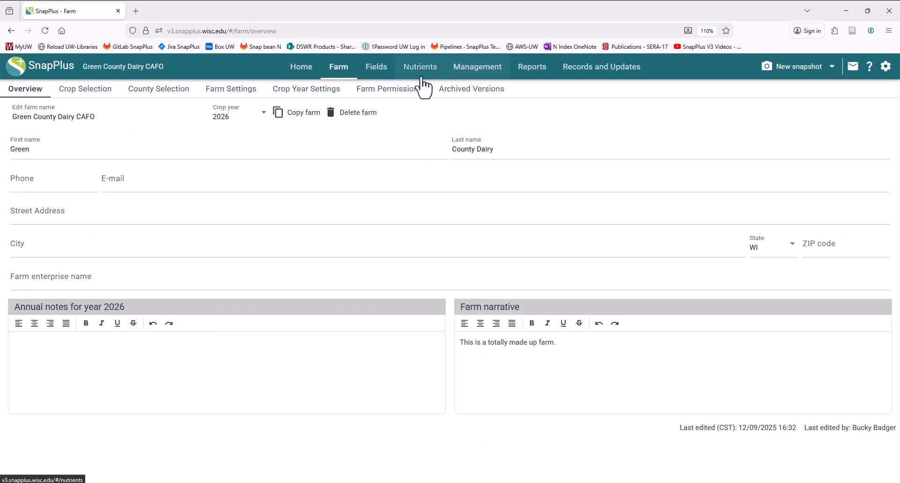
{"action": "left_click", "coordinate": [460, 94]}
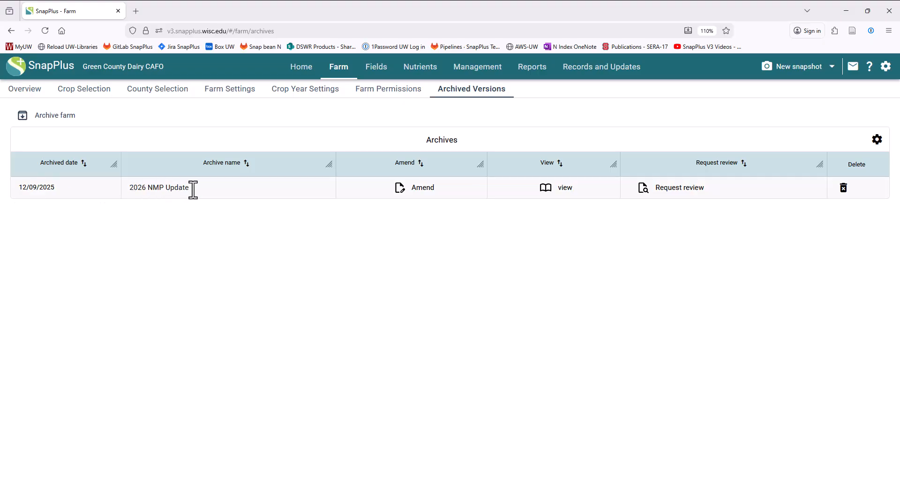
{"action": "left_click", "coordinate": [675, 197]}
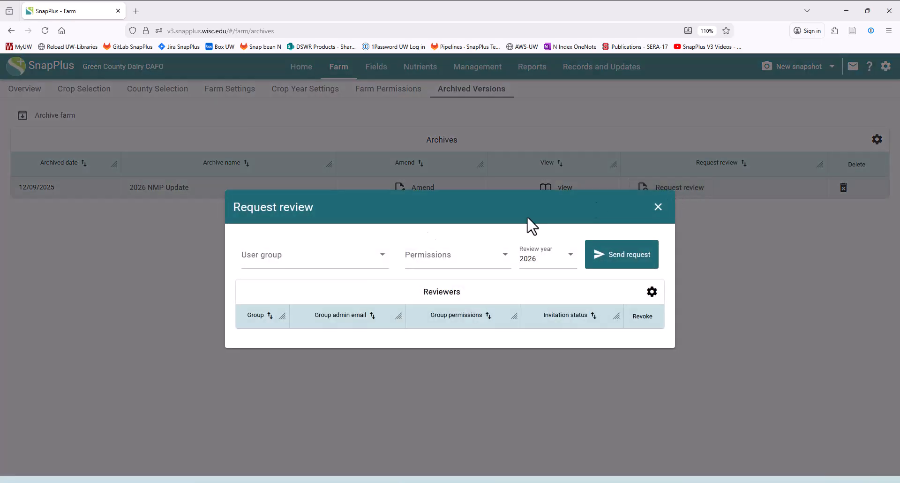
{"action": "left_click", "coordinate": [294, 258]}
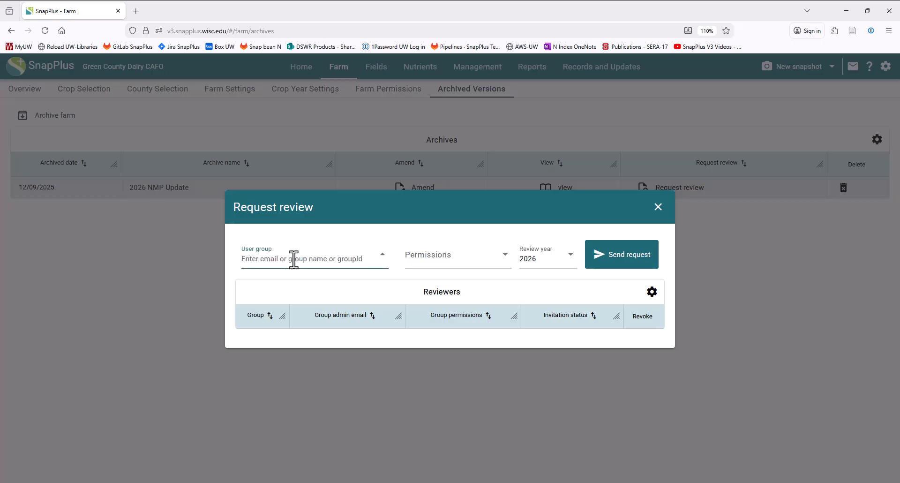
{"action": "type", "text": "county n"}
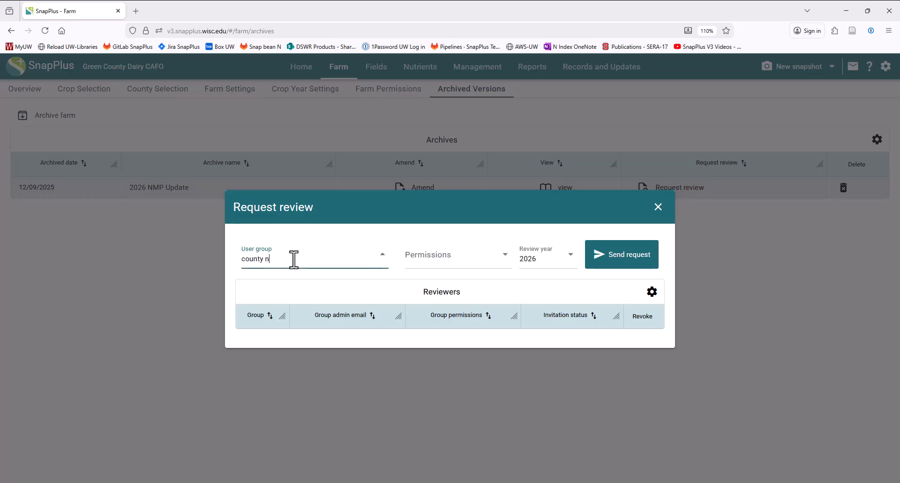
{"action": "type", "text": "mp"}
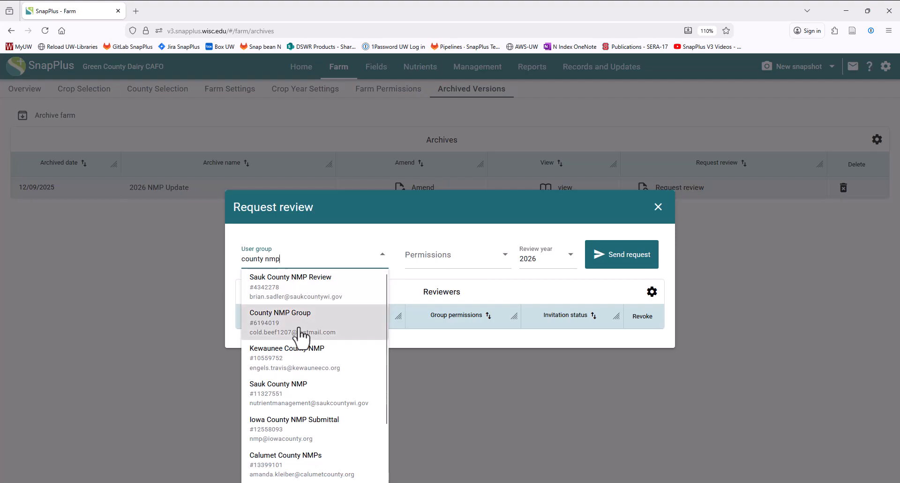
{"action": "left_click", "coordinate": [299, 334]}
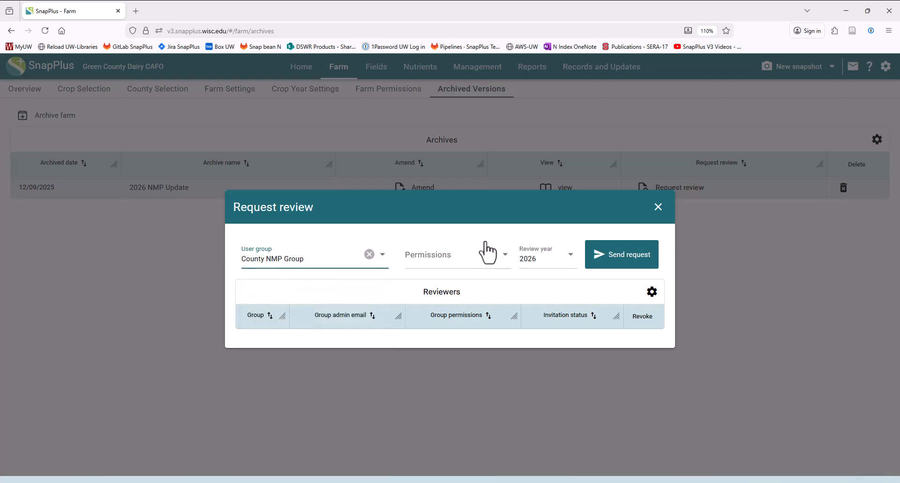
Step: Send the review request with Read only permissions and review year 2026, and close the request dialog
{"action": "left_click", "coordinate": [473, 262]}
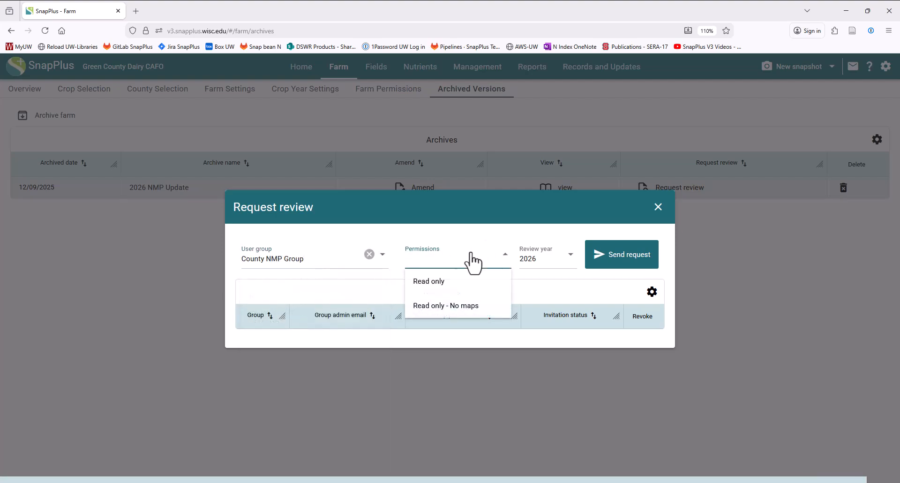
{"action": "left_click", "coordinate": [441, 282]}
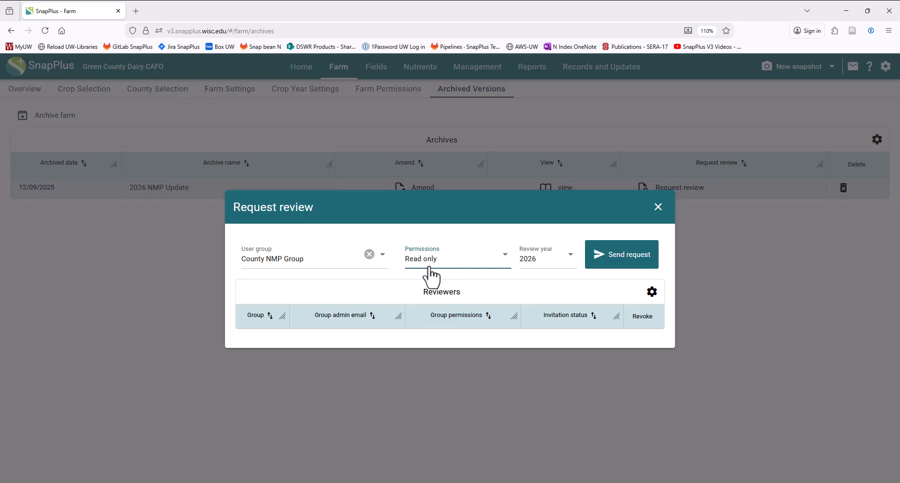
{"action": "left_click", "coordinate": [543, 264]}
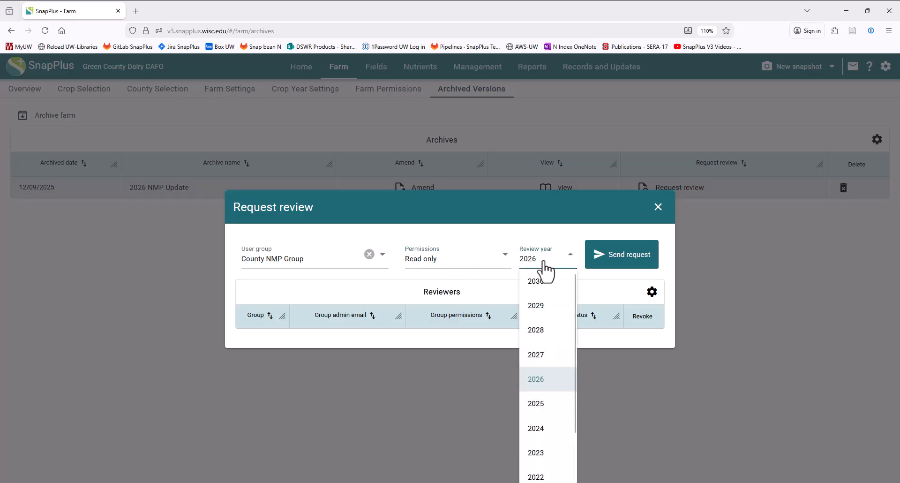
{"action": "left_click", "coordinate": [544, 264]}
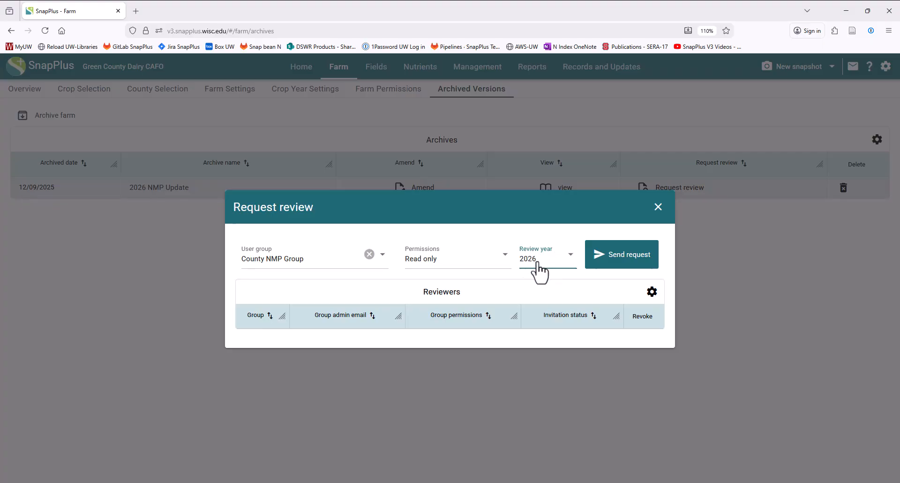
{"action": "left_click", "coordinate": [623, 263]}
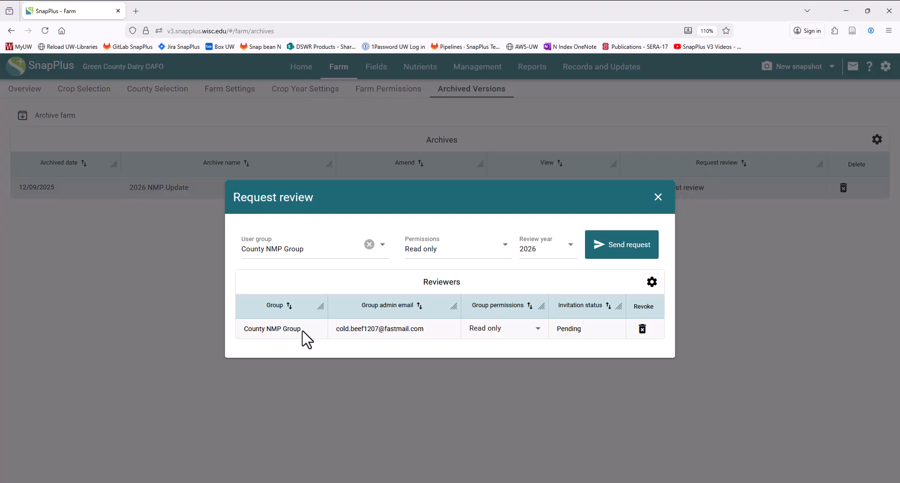
{"action": "left_click", "coordinate": [658, 197]}
Step: Check the pending invitations and the reviewer invitation status of the archived 2026 NMP Update
{"action": "left_click", "coordinate": [853, 72]}
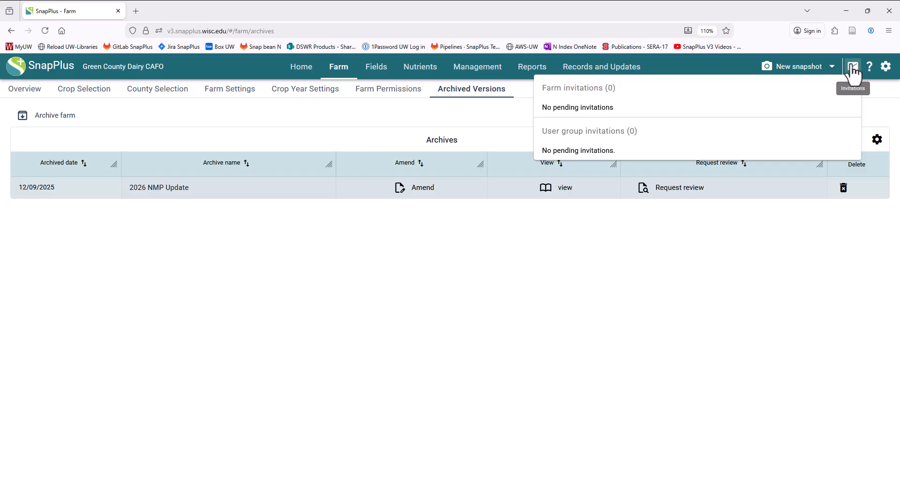
{"action": "left_click", "coordinate": [496, 373]}
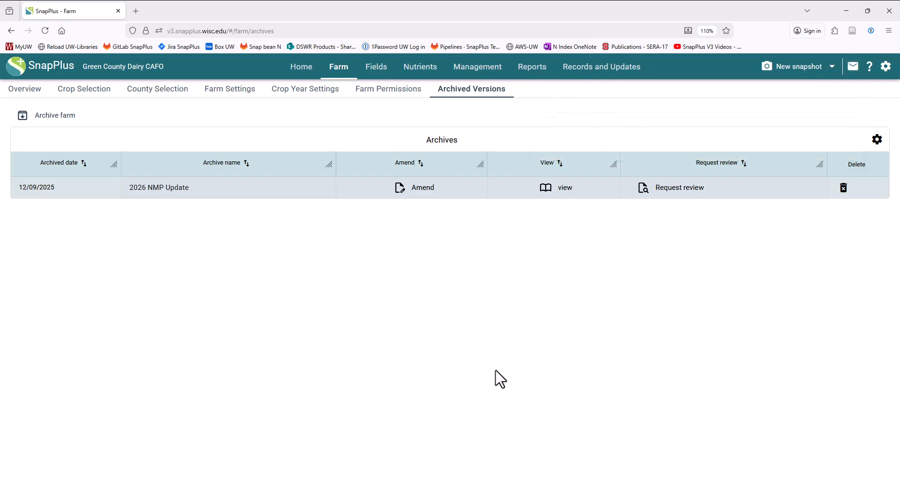
{"action": "left_click", "coordinate": [678, 190]}
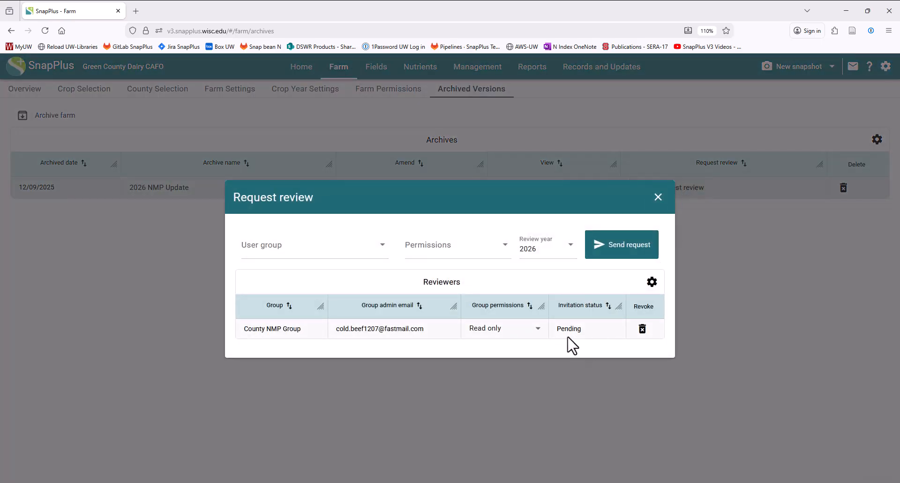